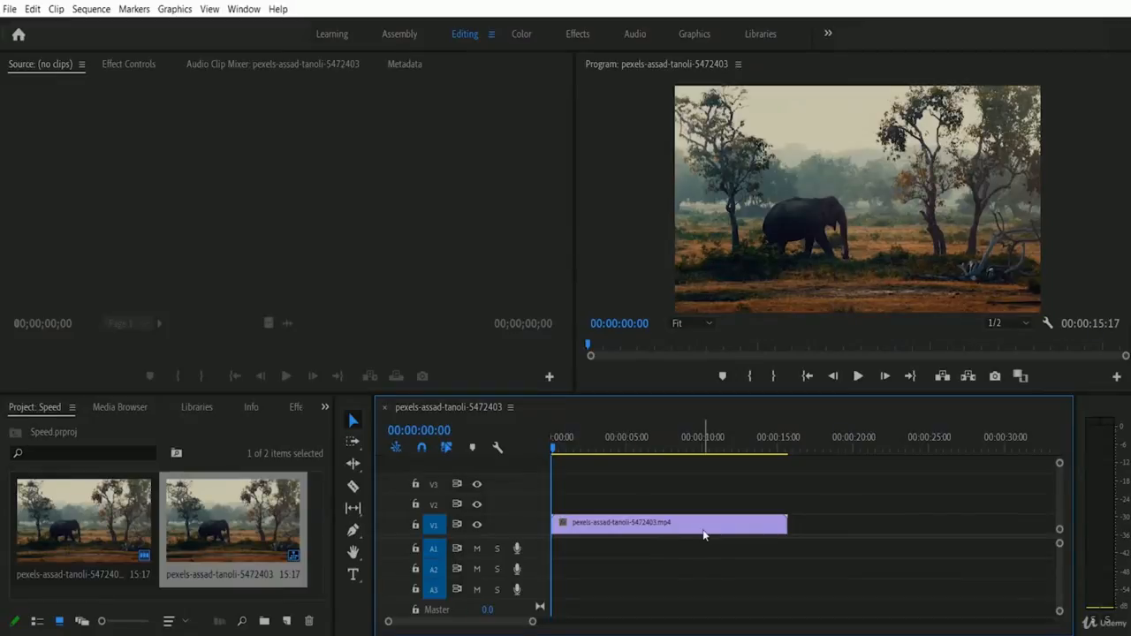
Preview the elephant clip at original speed, stopping around 00:00:05:20
mouse_move(703, 534)
left_click(857, 377)
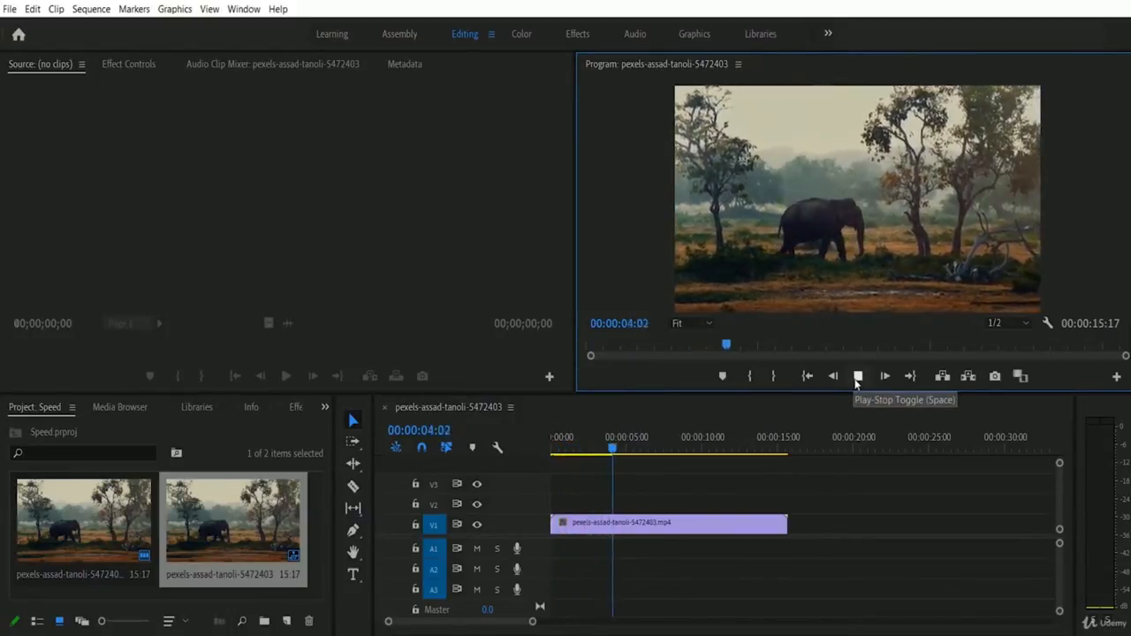
left_click(857, 376)
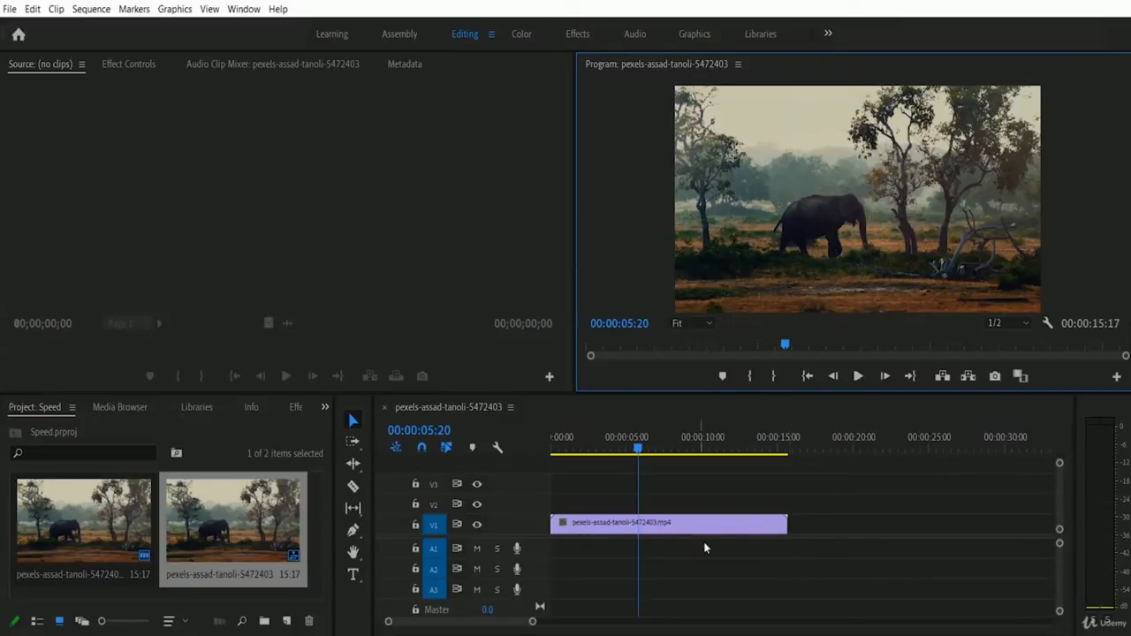
Change the elephant clip's speed to 150% so it lasts 10:11
right_click(658, 528)
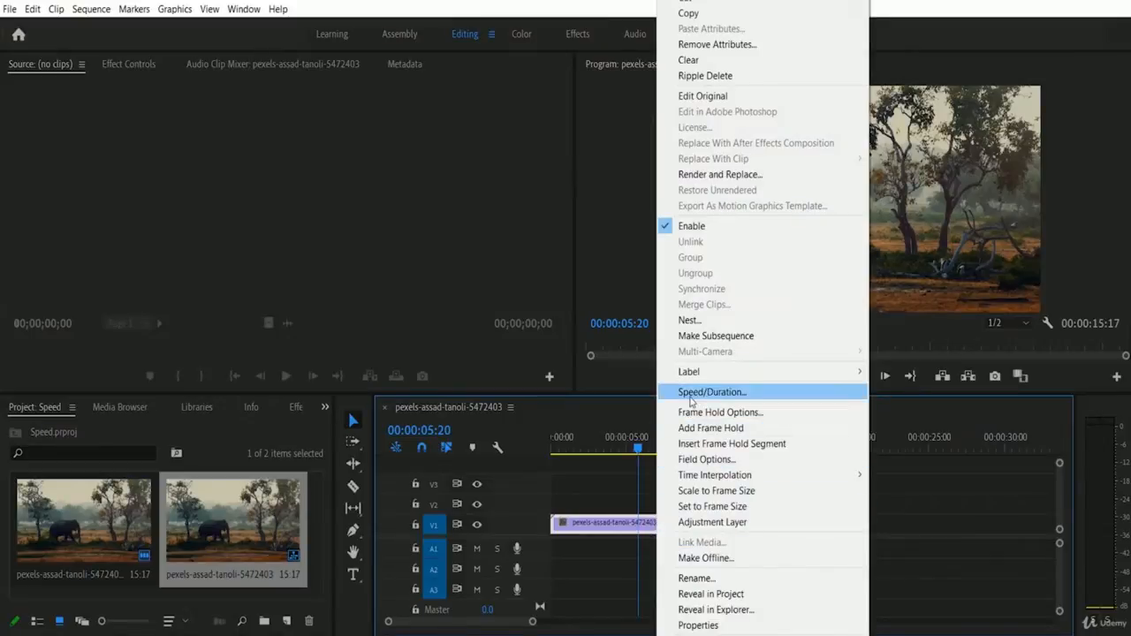
left_click(752, 395)
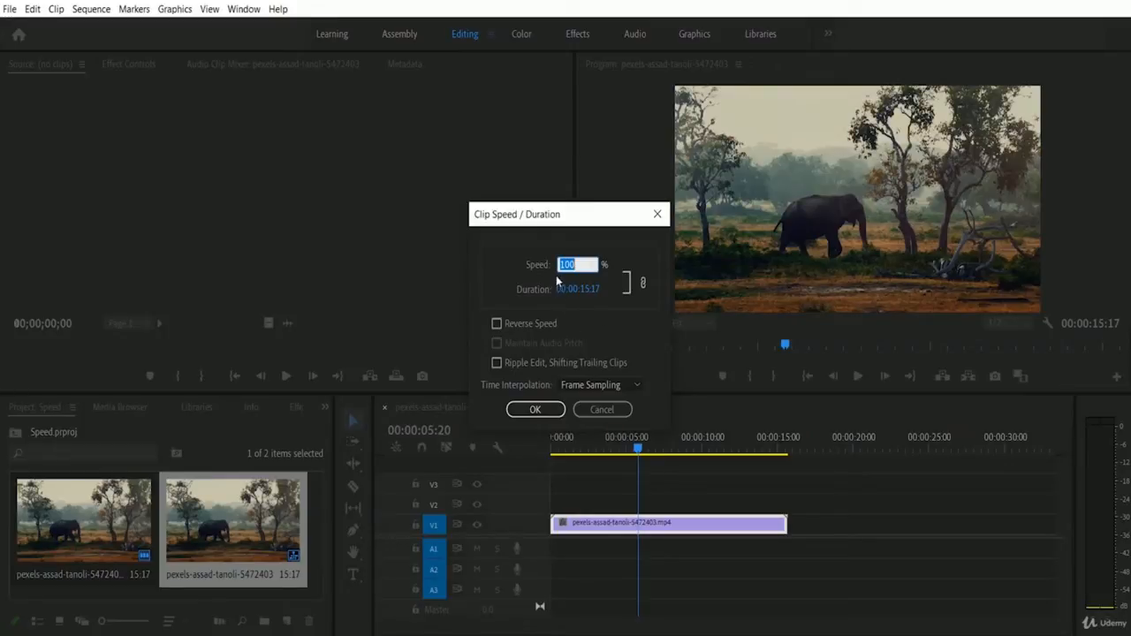
left_click(587, 265)
key("BackSpace")
key("BackSpace")
type("50")
left_click(544, 411)
Play the 150% clip from the sequence start, then return the playhead to the start
key("Home")
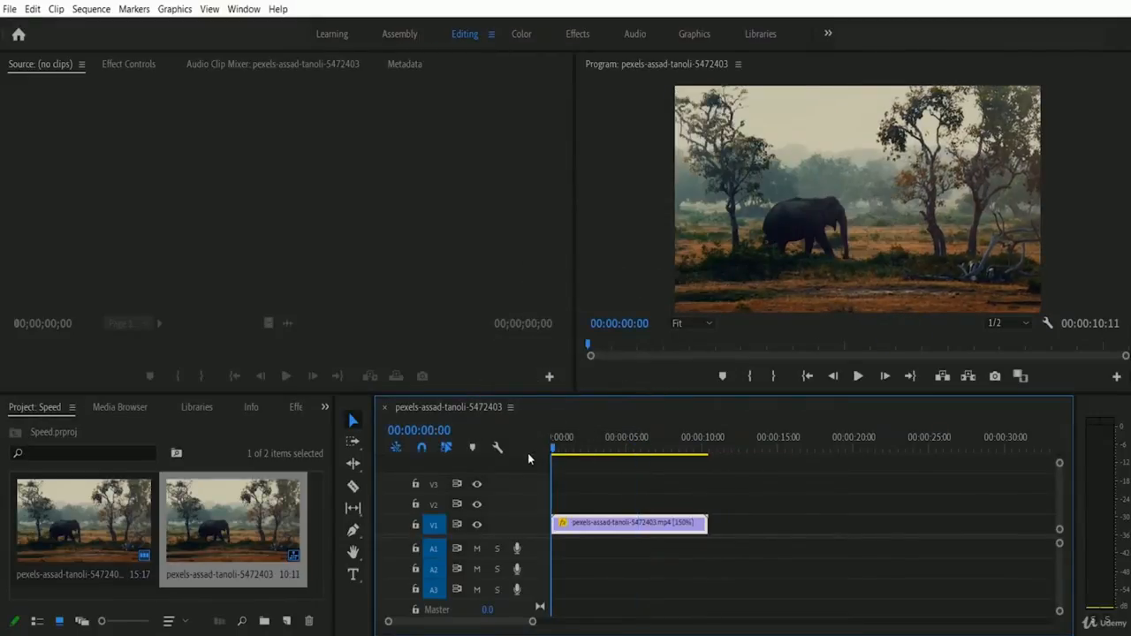
left_click(858, 376)
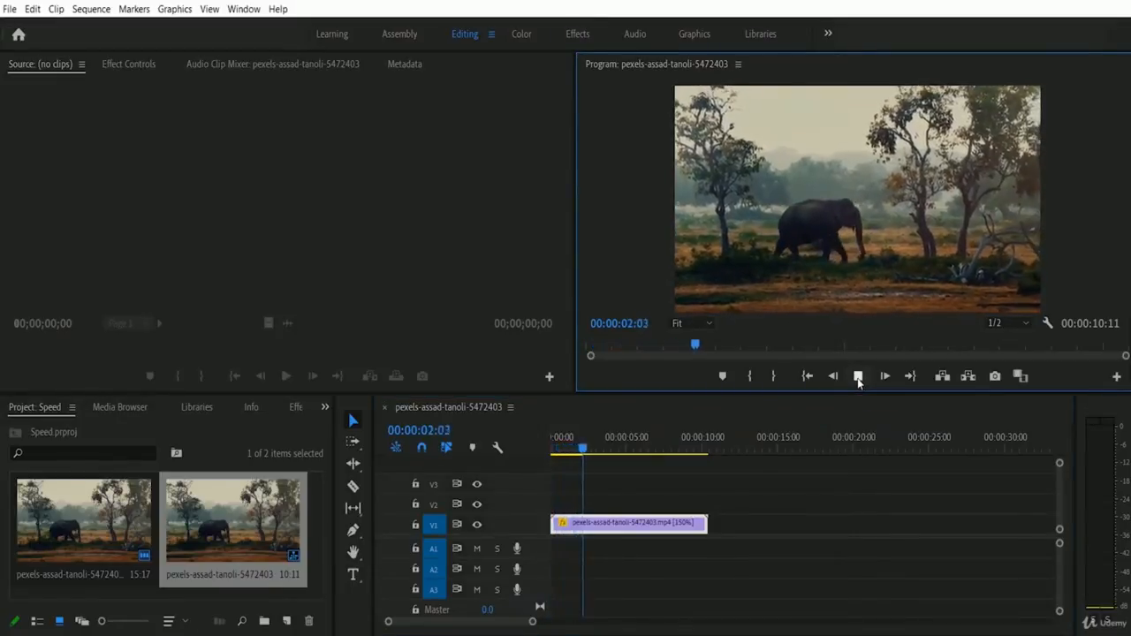
left_click(857, 376)
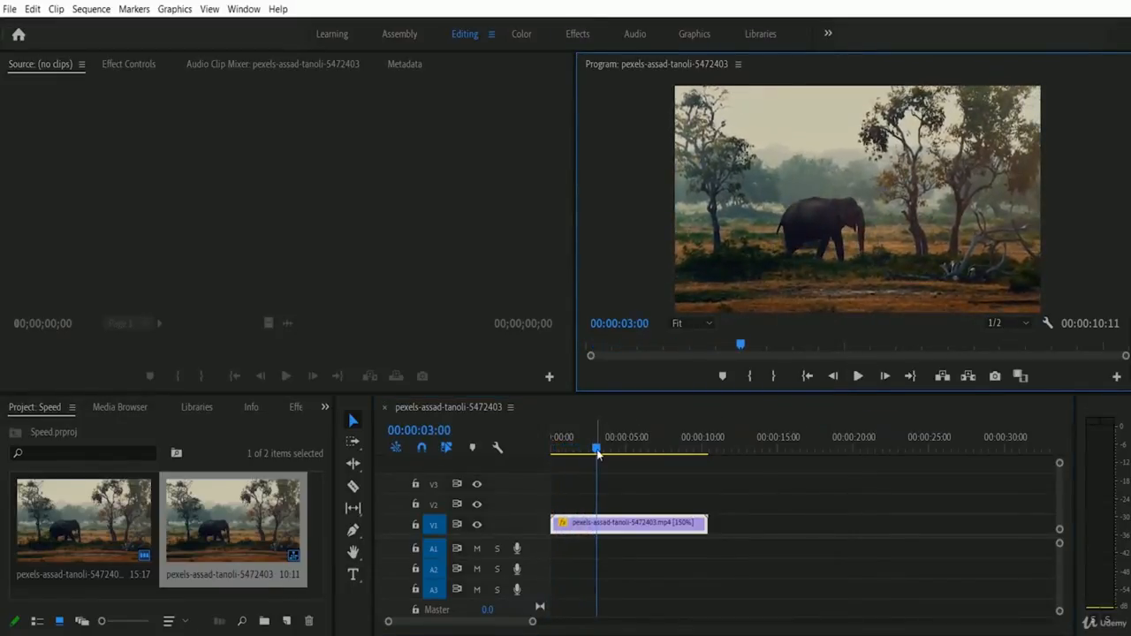
left_click_drag(593, 452, 533, 454)
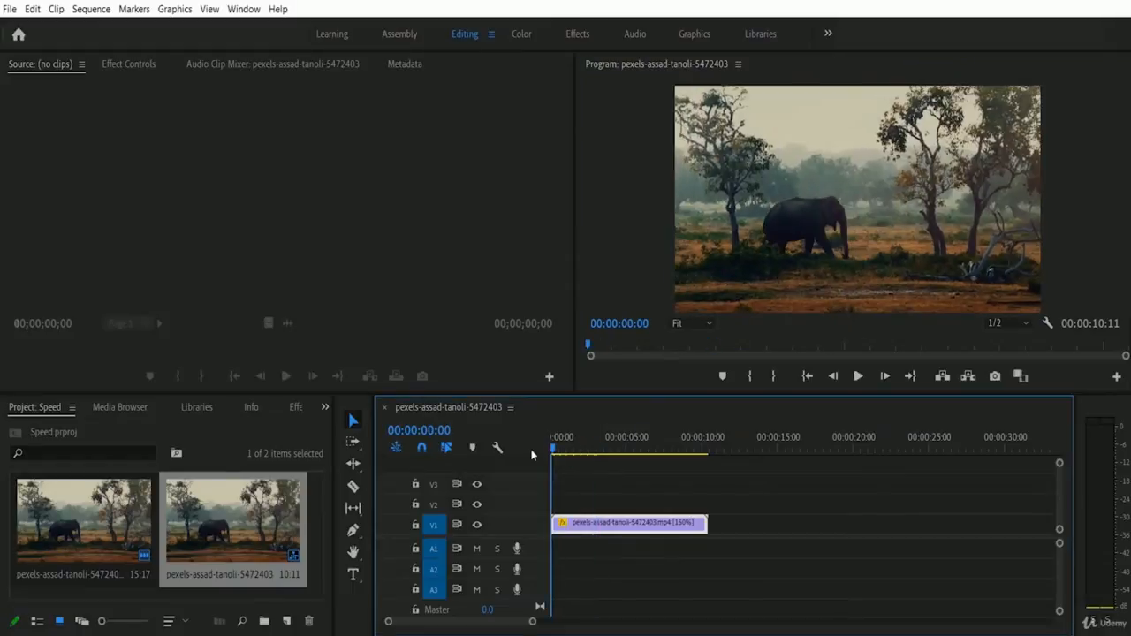
right_click(634, 528)
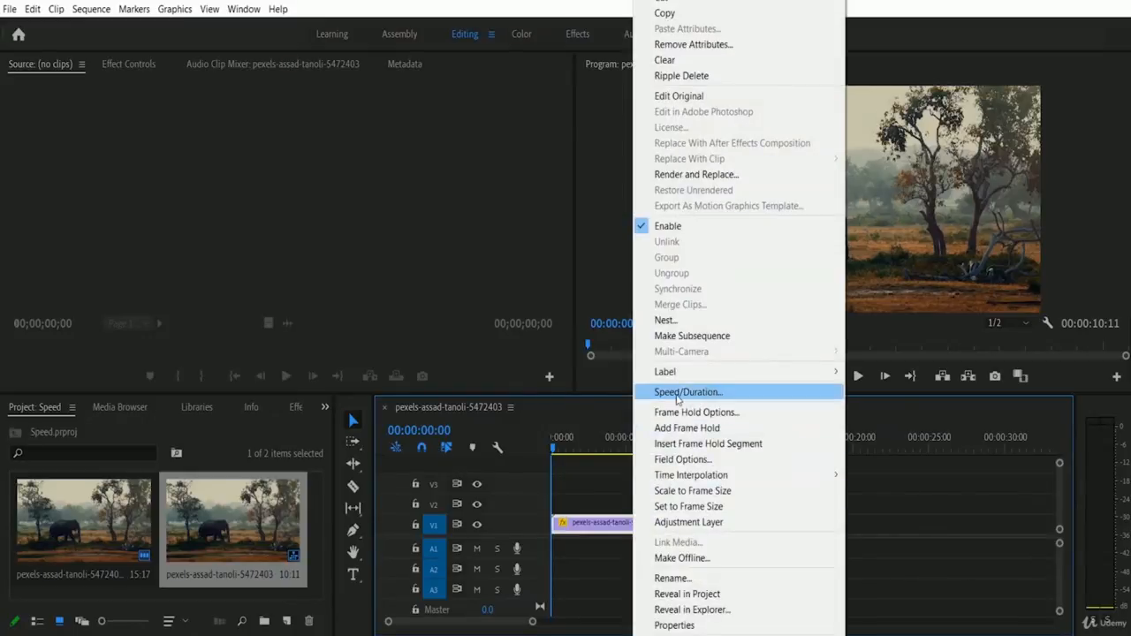
Scrub the elephant clip's speed up to 250.8%, shortening it to 6:06
left_click(725, 394)
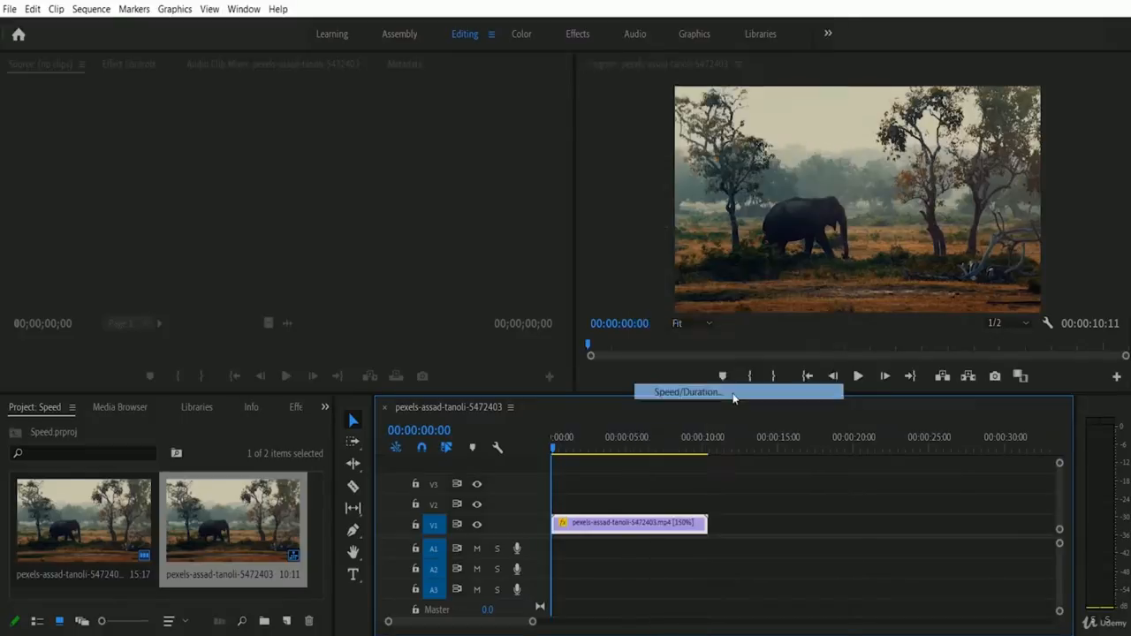
left_click(624, 255)
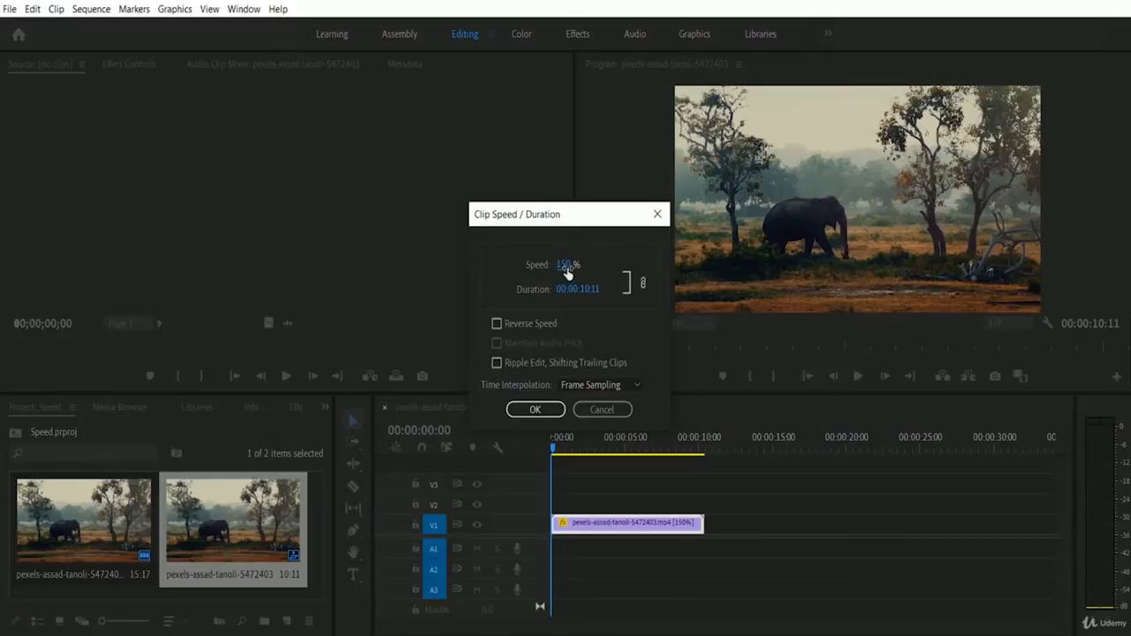
left_click_drag(568, 270, 770, 269)
left_click_drag(568, 271, 740, 273)
left_click_drag(566, 272, 790, 279)
left_click_drag(567, 268, 698, 269)
left_click(535, 410)
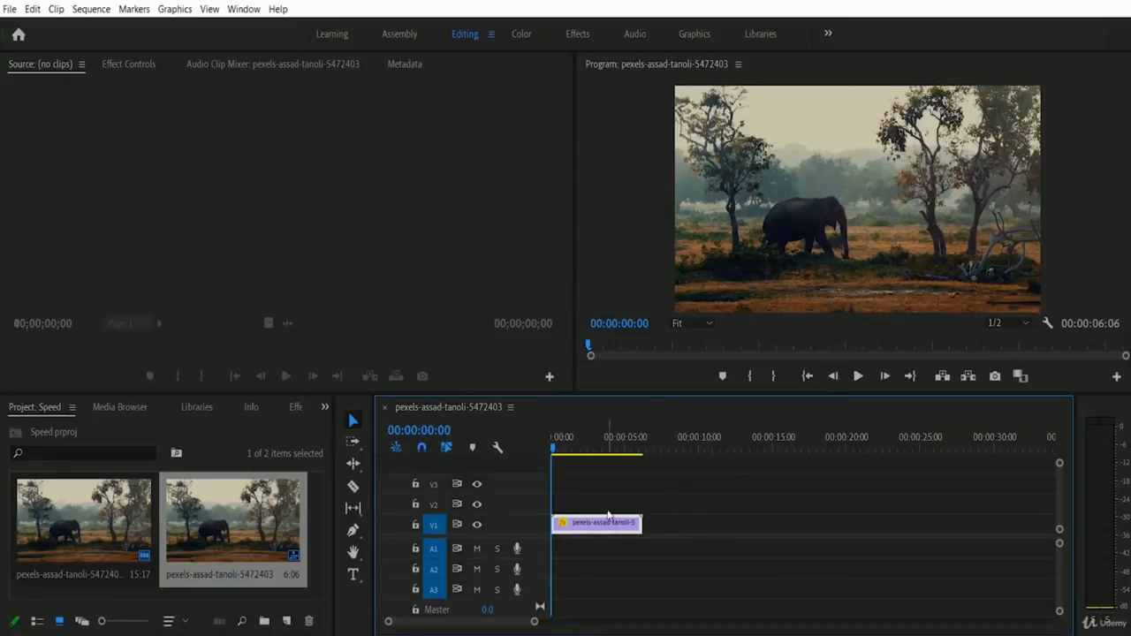
Play the 250.8% elephant clip and stop at about 5:16
left_click(859, 376)
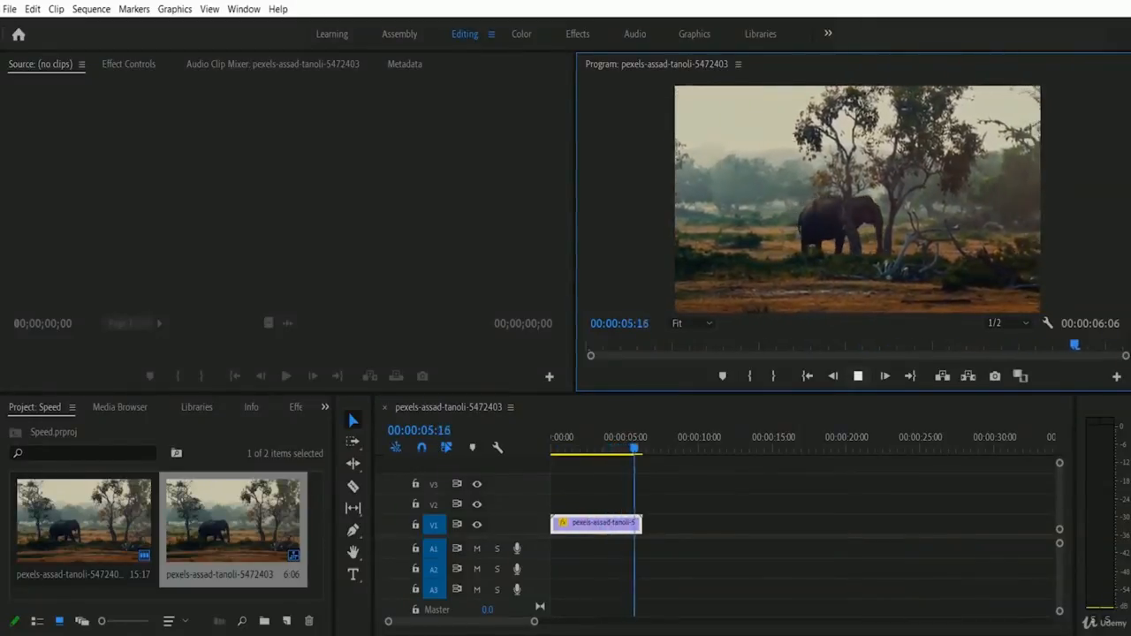
left_click(856, 377)
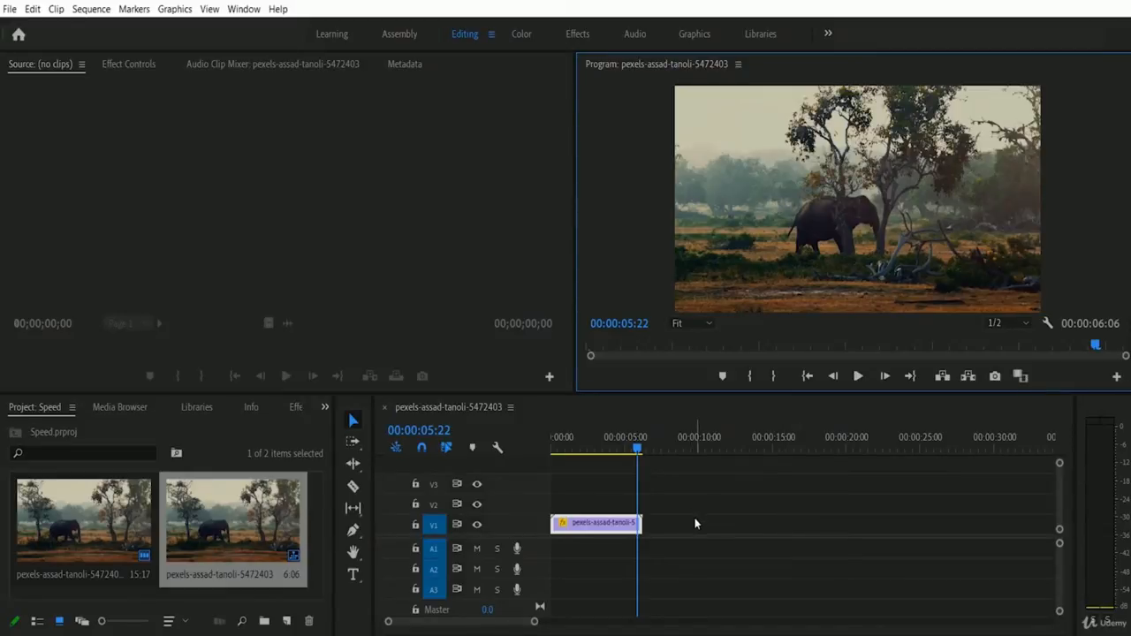
Set the elephant clip's speed back to 100%, restoring its 15:16 duration
right_click(598, 527)
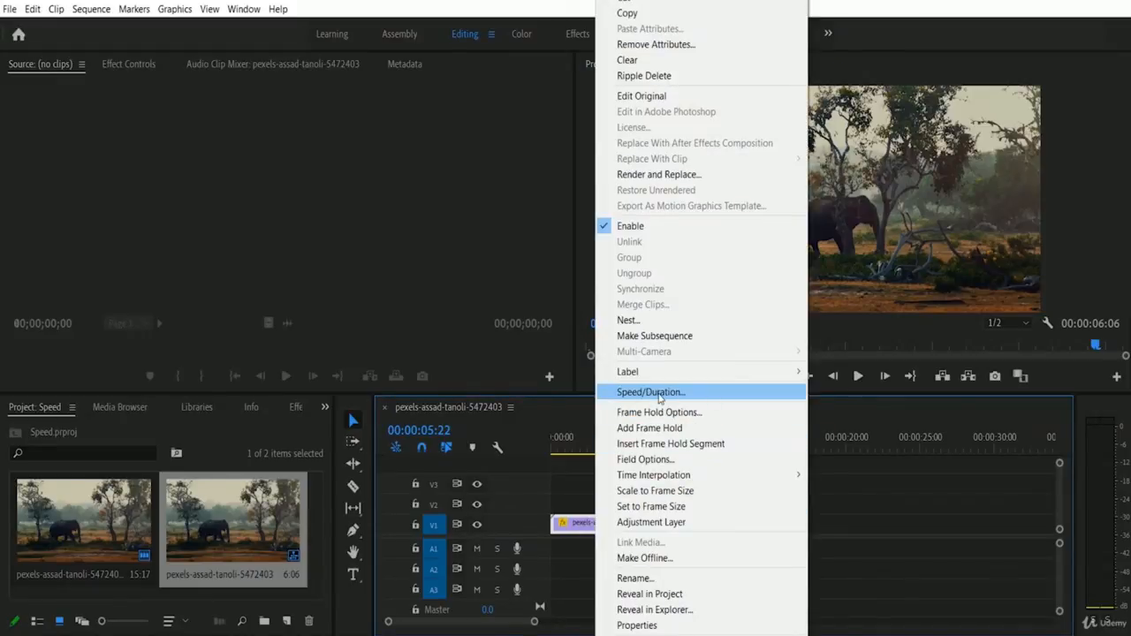
left_click(712, 397)
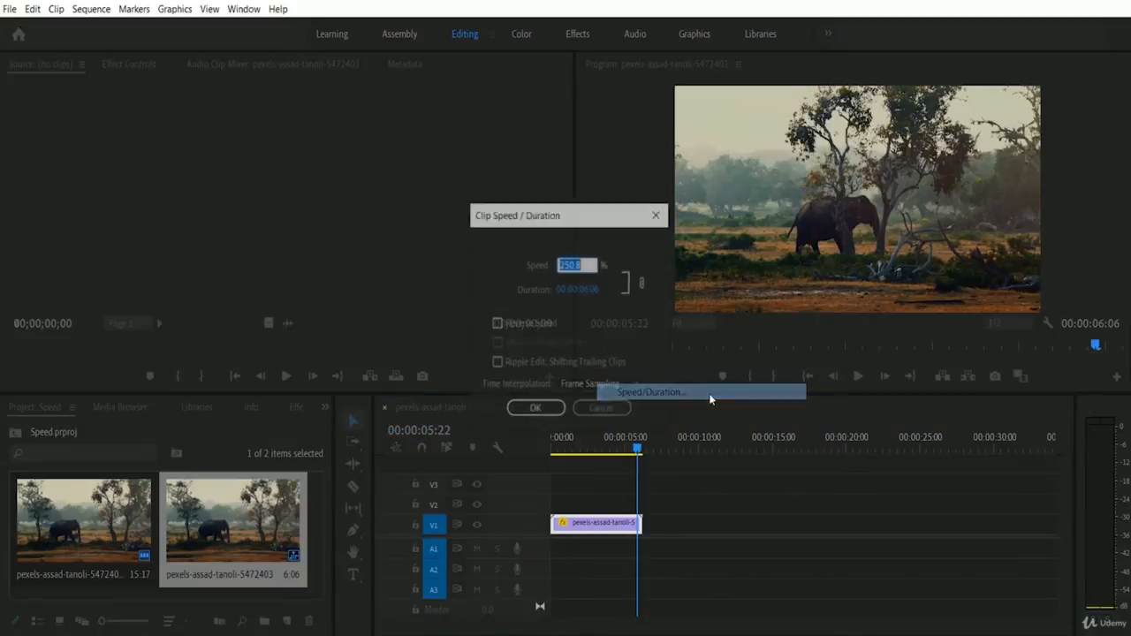
left_click(504, 277)
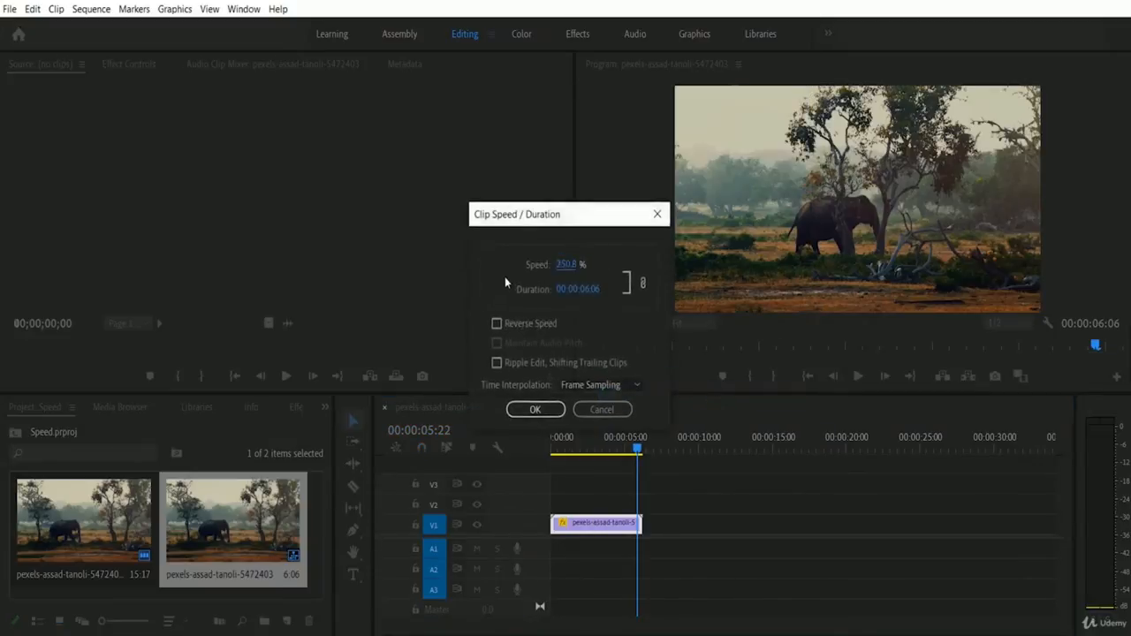
left_click(570, 266)
type("100")
key("Return")
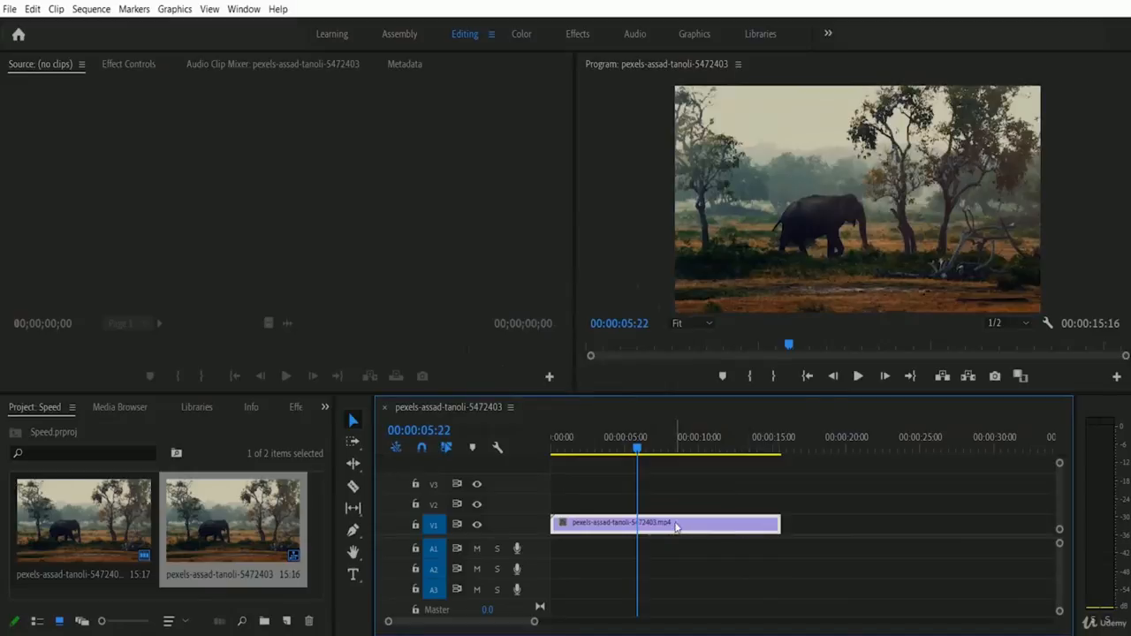
Play the normal-speed clip, stopping at about 8:16
mouse_move(676, 527)
left_click(859, 377)
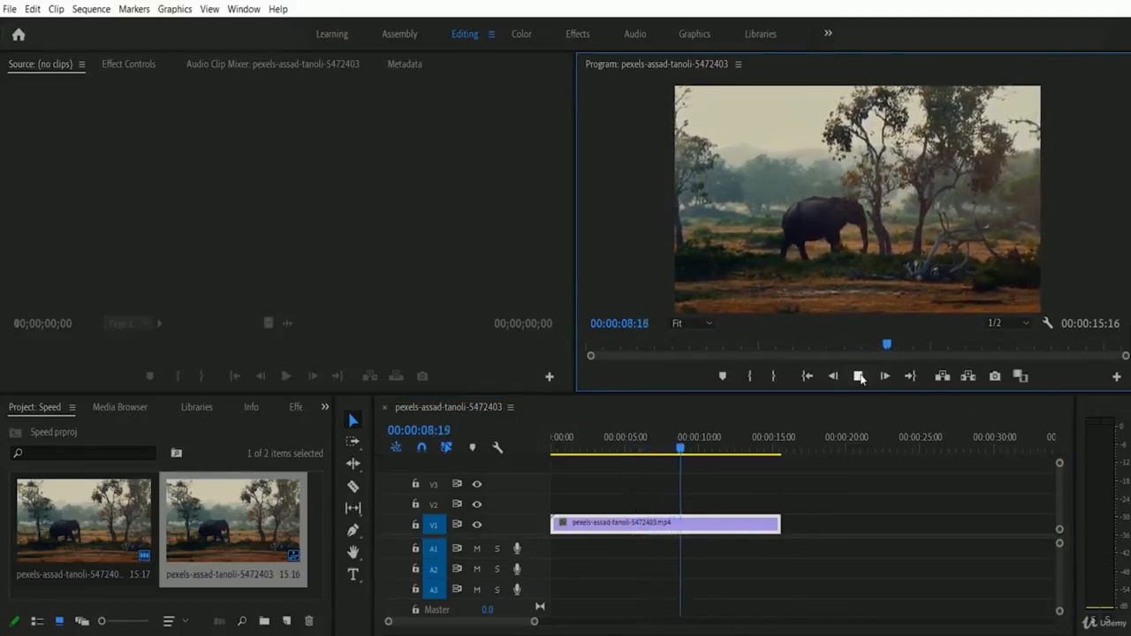
left_click(859, 377)
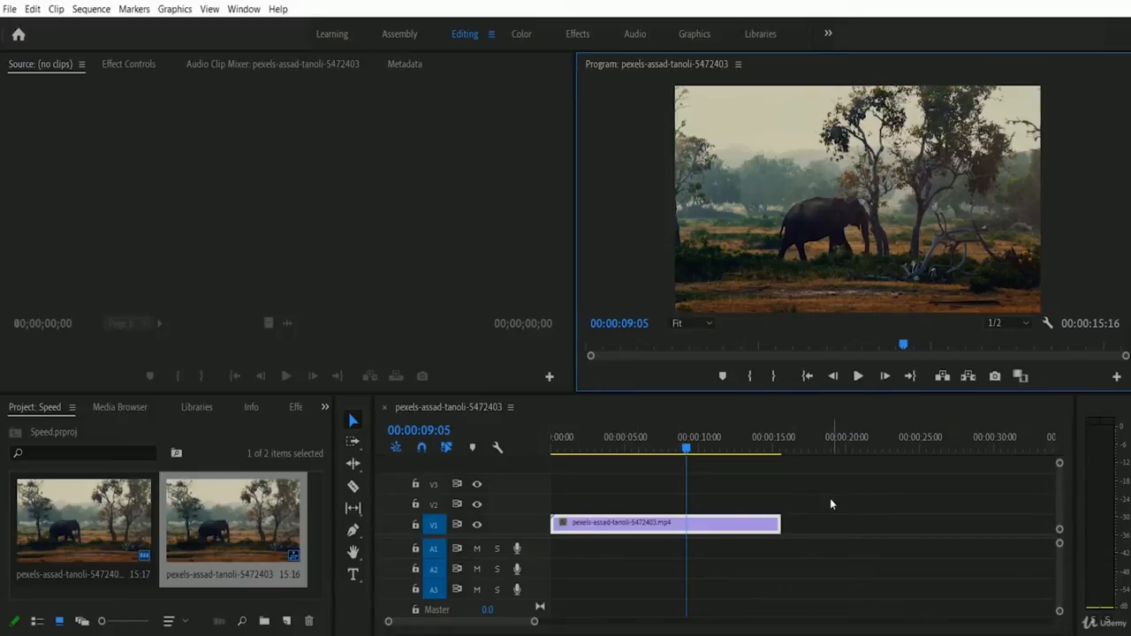
Give the elephant clip a 00:00:31:00 duration, which slows it to 50.4% speed
right_click(623, 527)
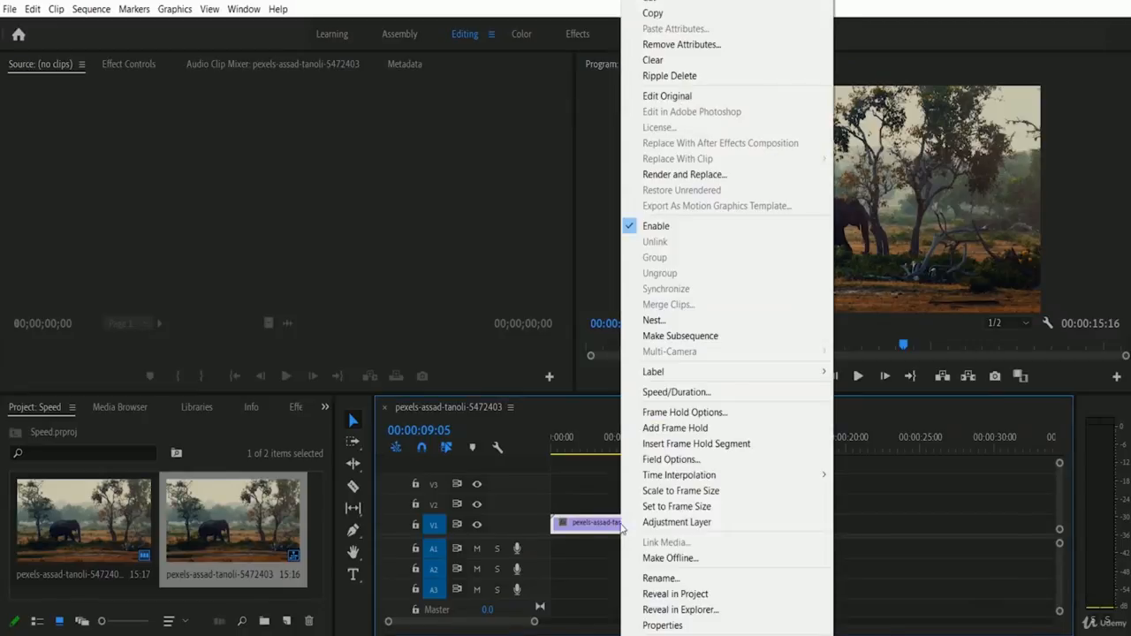
left_click(690, 392)
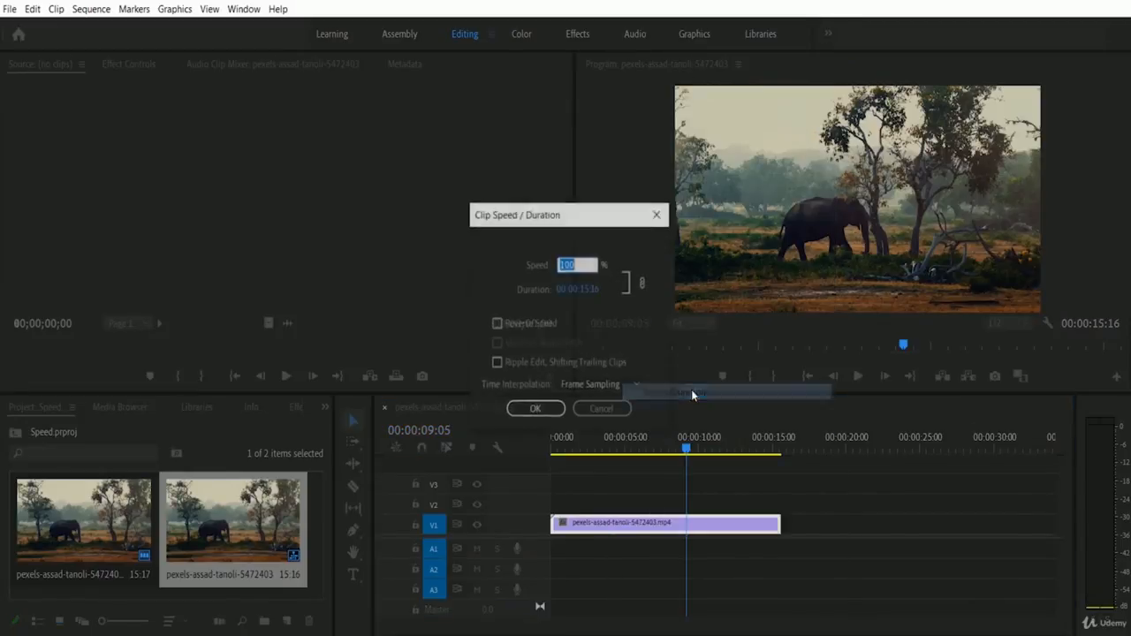
left_click(626, 257)
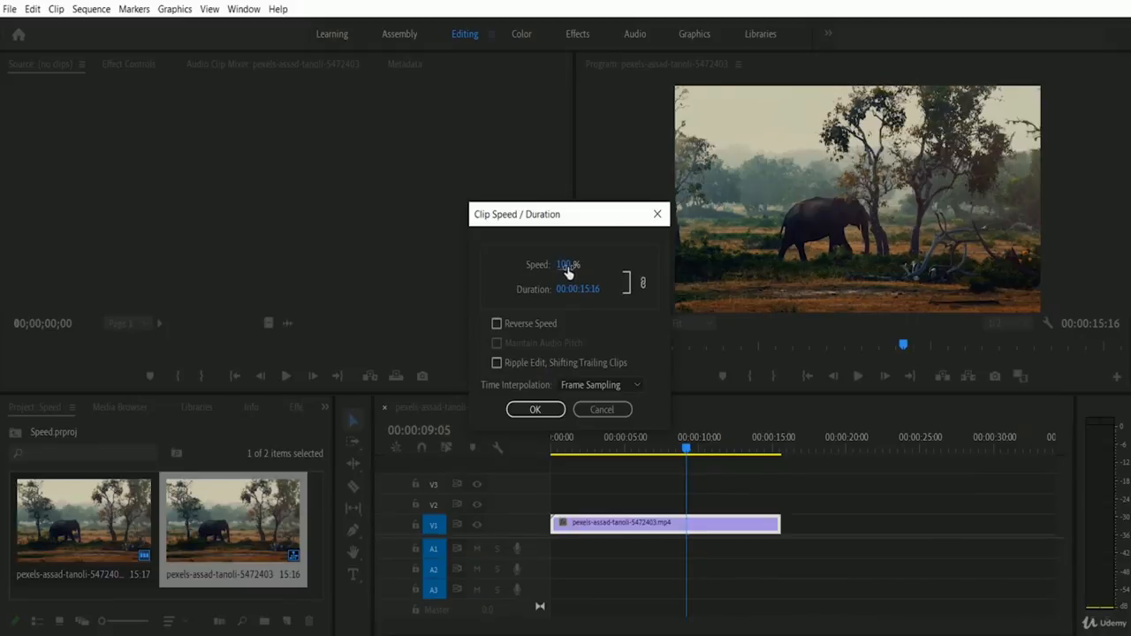
left_click_drag(566, 273, 217, 290)
left_click(536, 411)
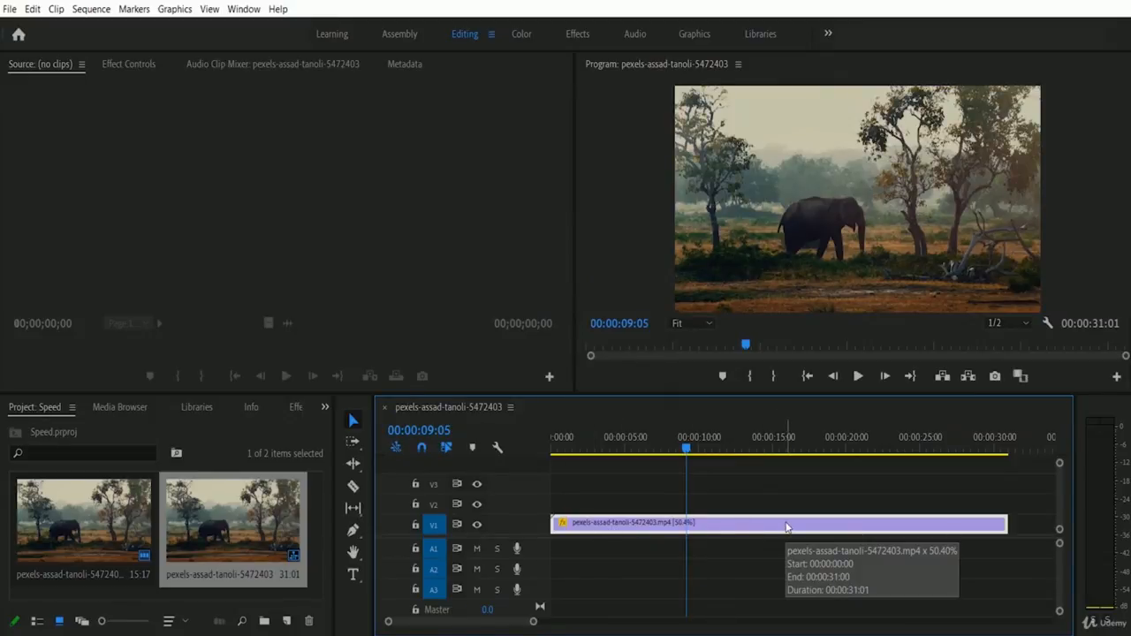
Play the 50.4% clip from near the start, stopping at about 11:05
left_click(557, 447)
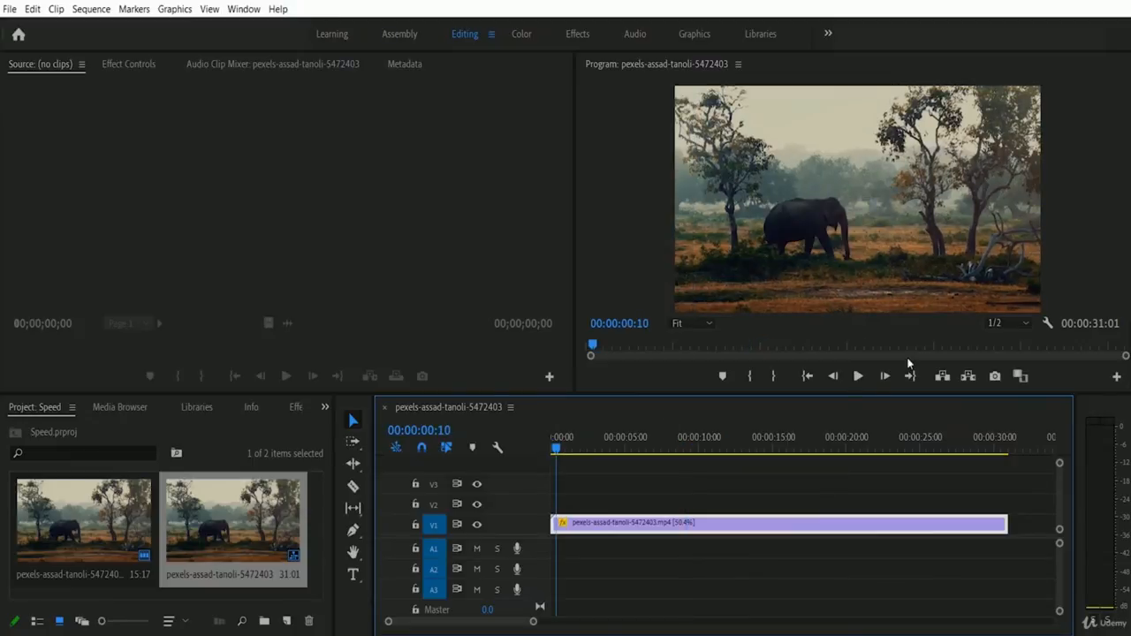
left_click(858, 377)
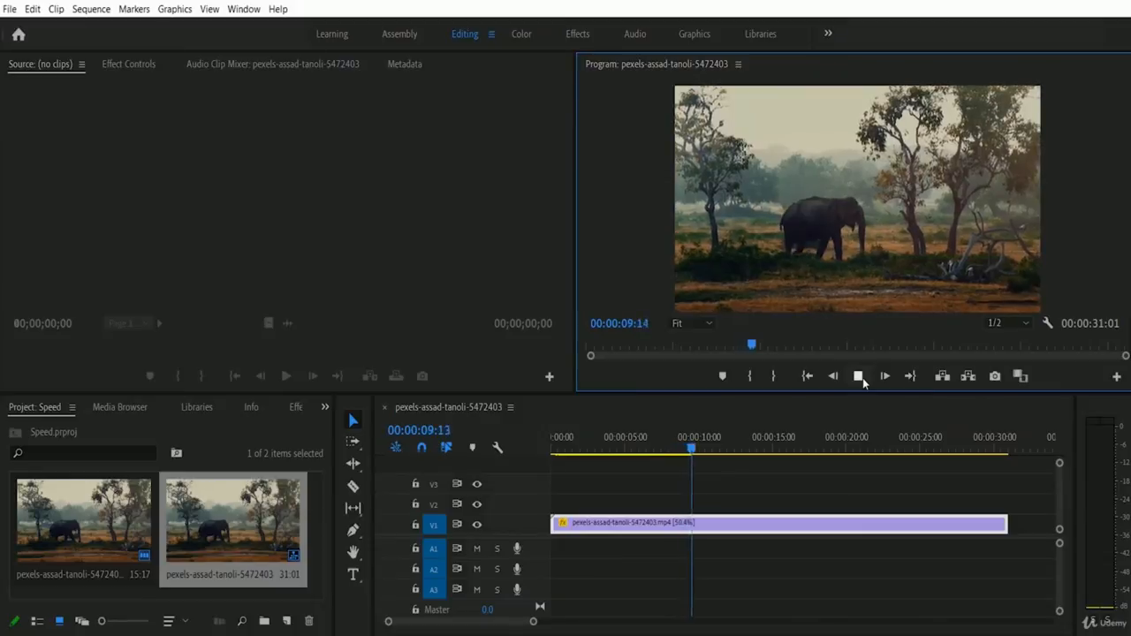
left_click(859, 376)
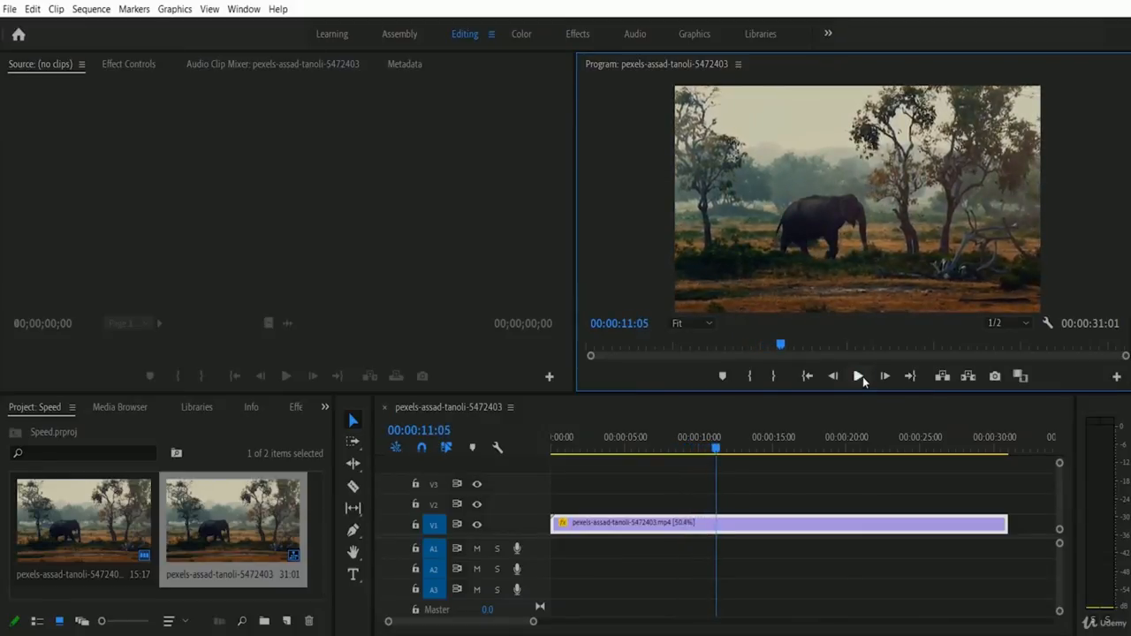